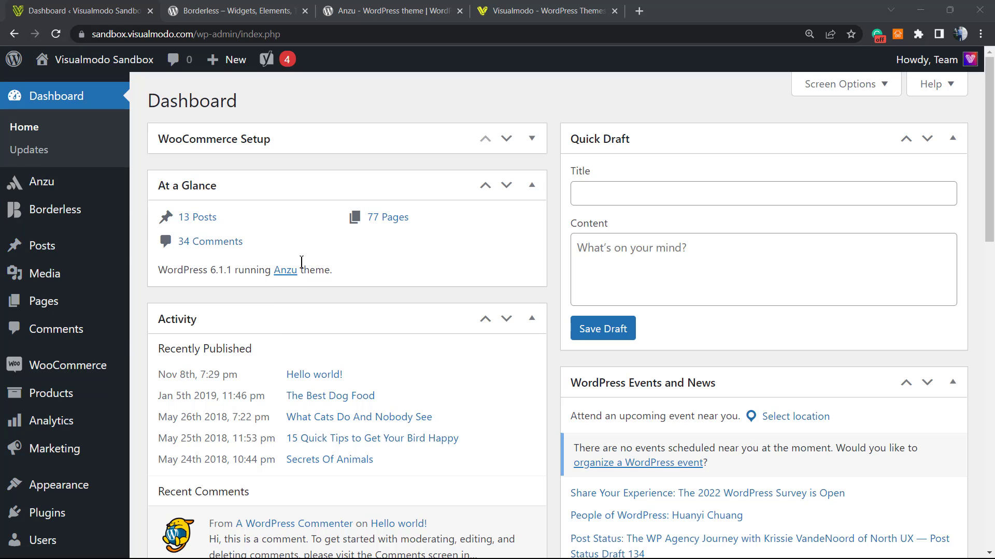
# Scroll down the Dashboard, which shows WordPress 6.1.1 running the Anzu theme.
pyautogui.scroll(-2, 104, 376)
# Search the plugin directory for 'wp code', then install and activate WPCode.
pyautogui.moveTo(100, 370)
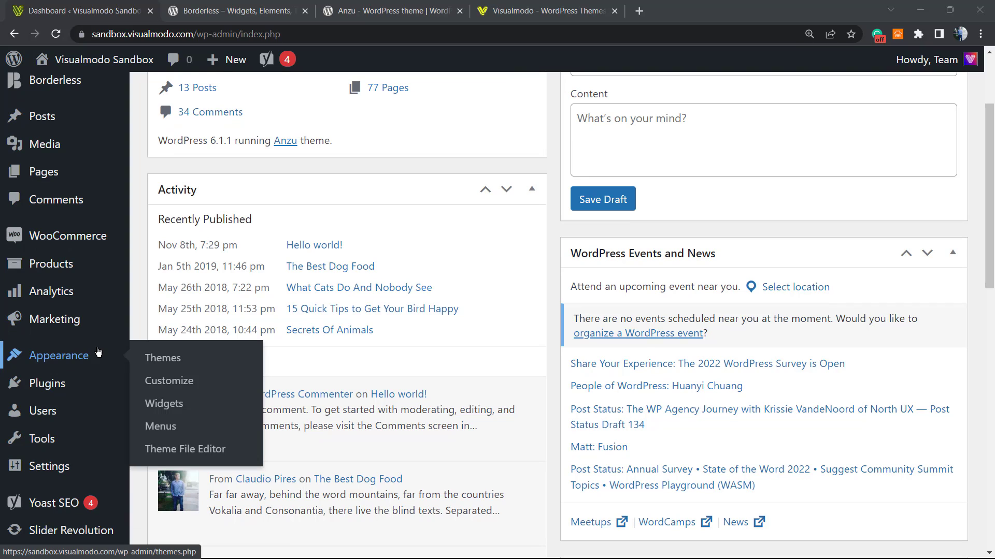
pyautogui.moveTo(49, 387)
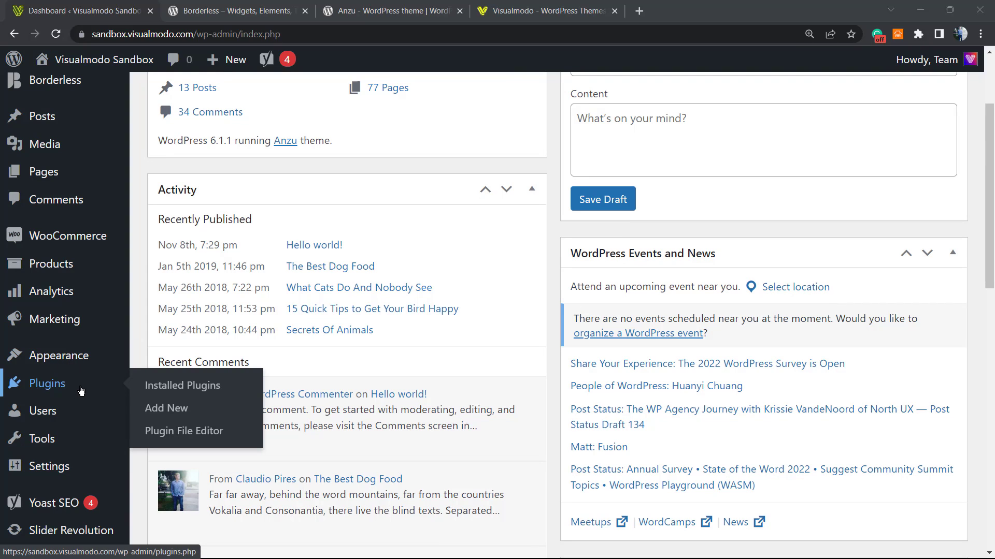
pyautogui.click(175, 412)
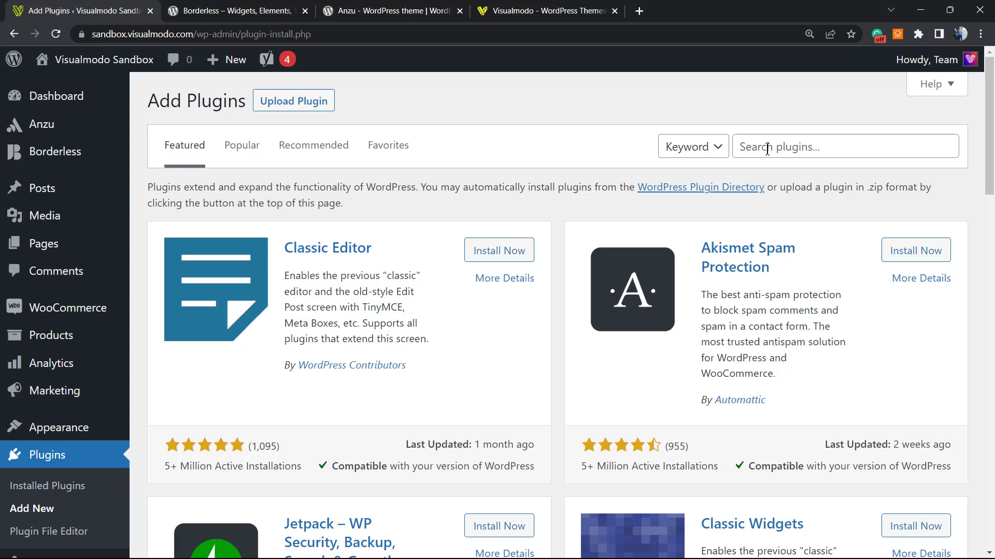
pyautogui.click(767, 148)
pyautogui.write('wp code')
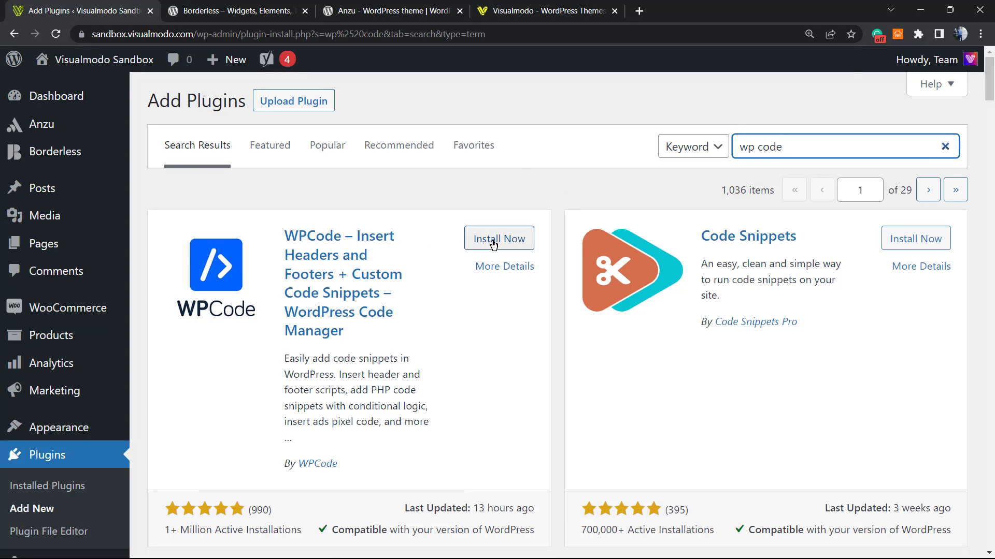
pyautogui.click(488, 239)
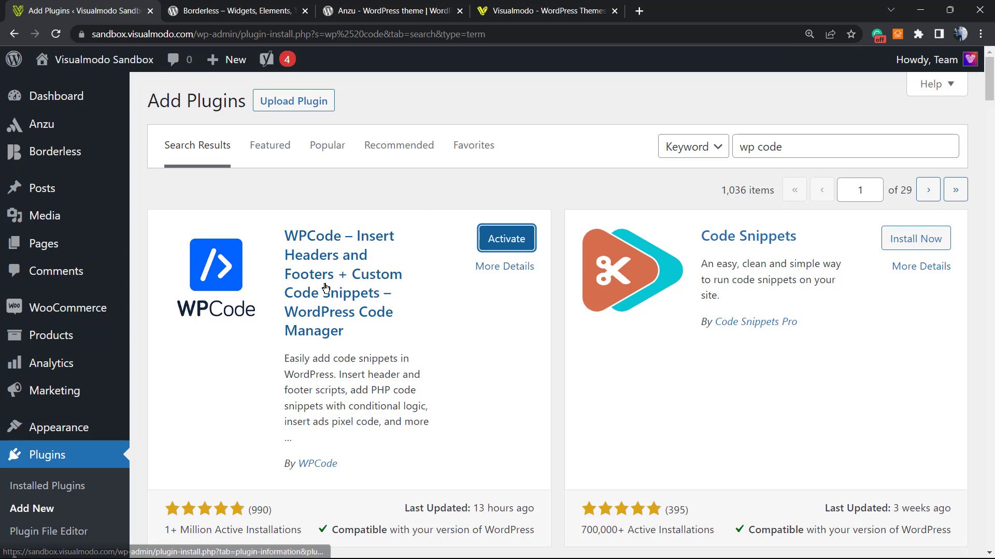
pyautogui.click(507, 240)
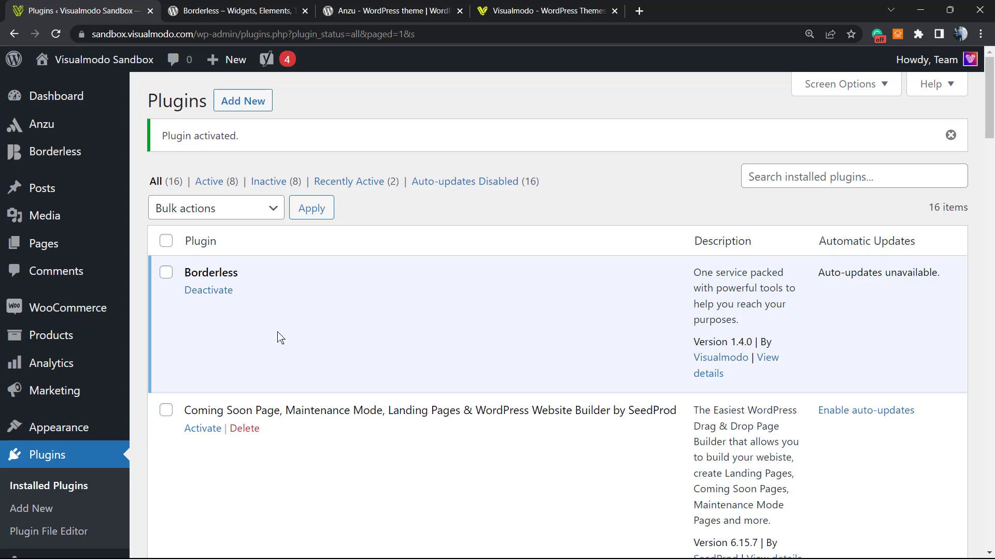
# Go from Code Snippets to Add New to reach WPCode's snippet library.
pyautogui.scroll(-1, 280, 338)
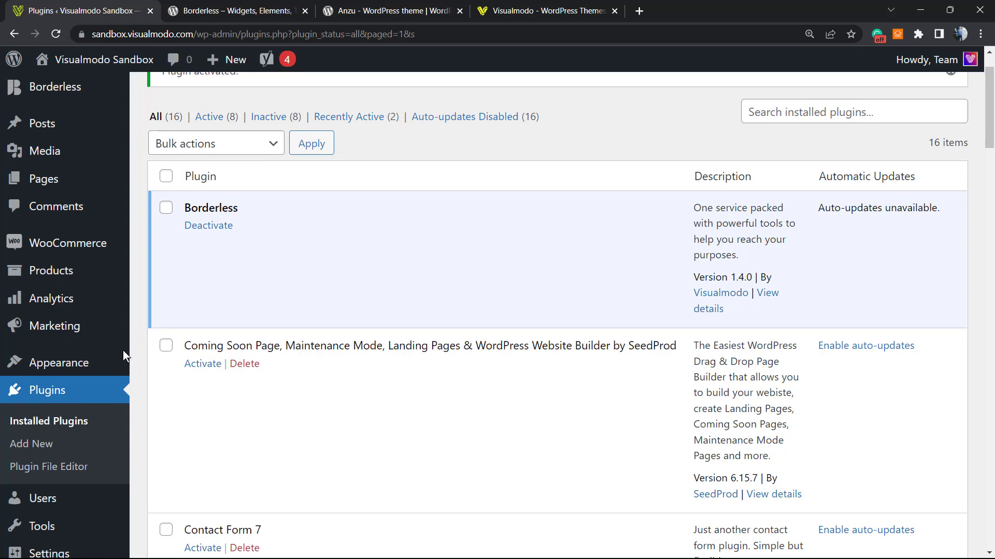
pyautogui.scroll(-3, 123, 350)
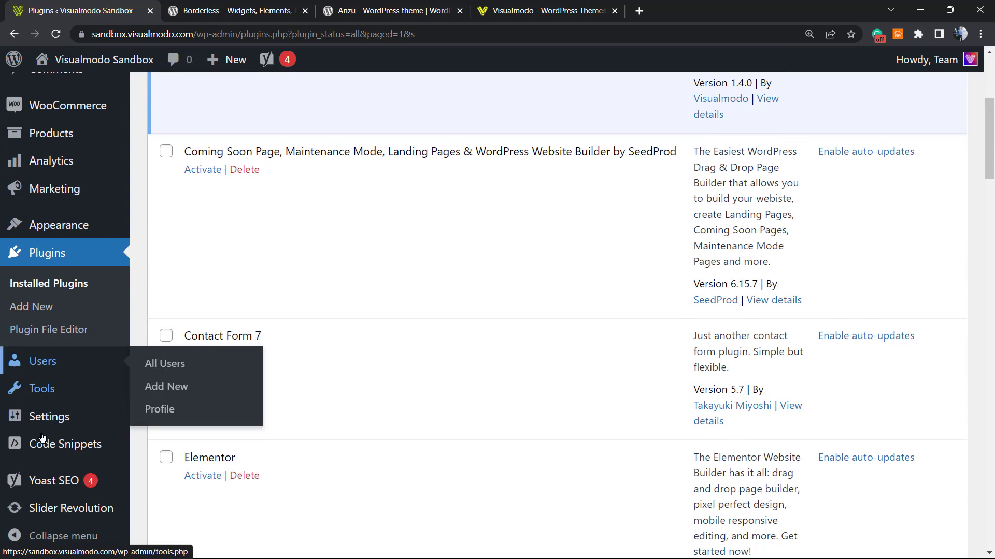
pyautogui.moveTo(71, 444)
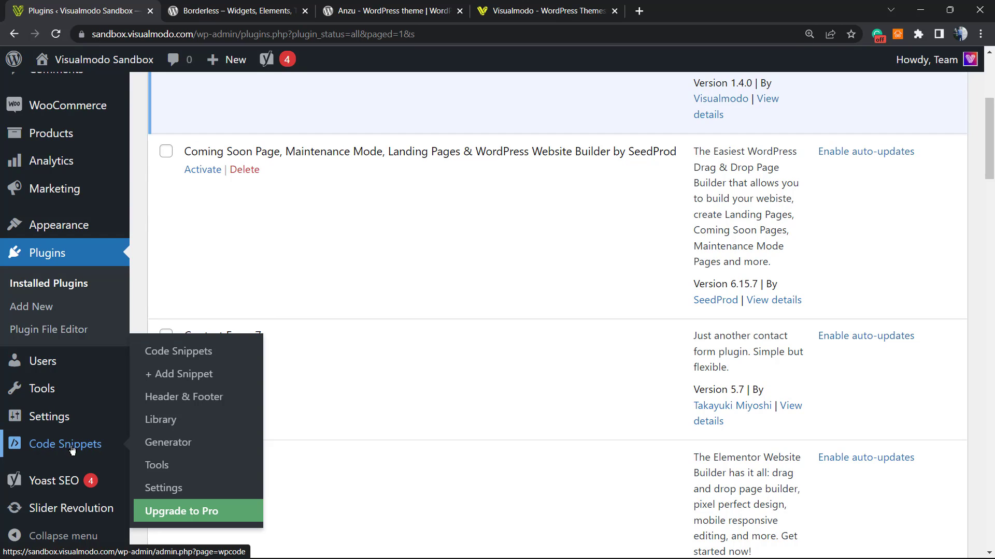
pyautogui.click(72, 449)
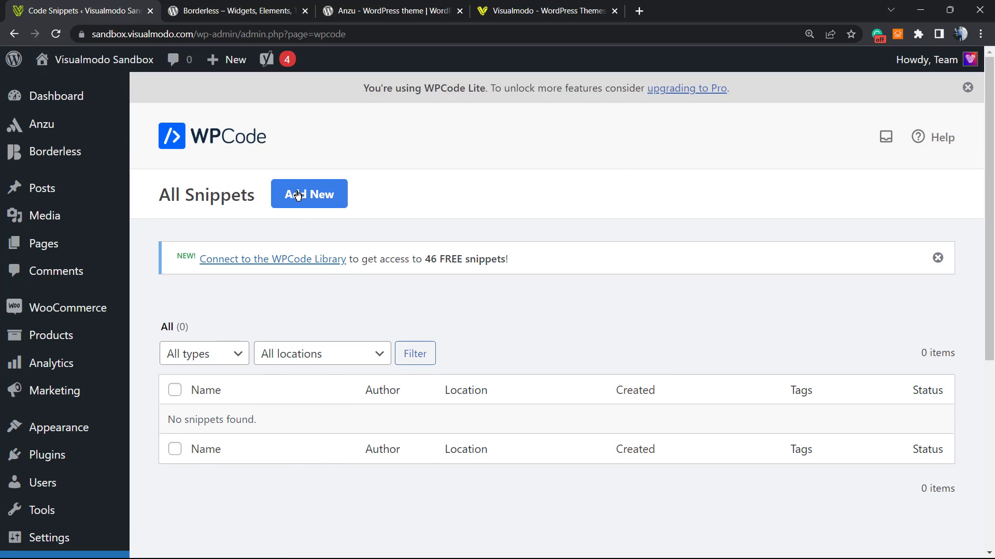
pyautogui.click(314, 199)
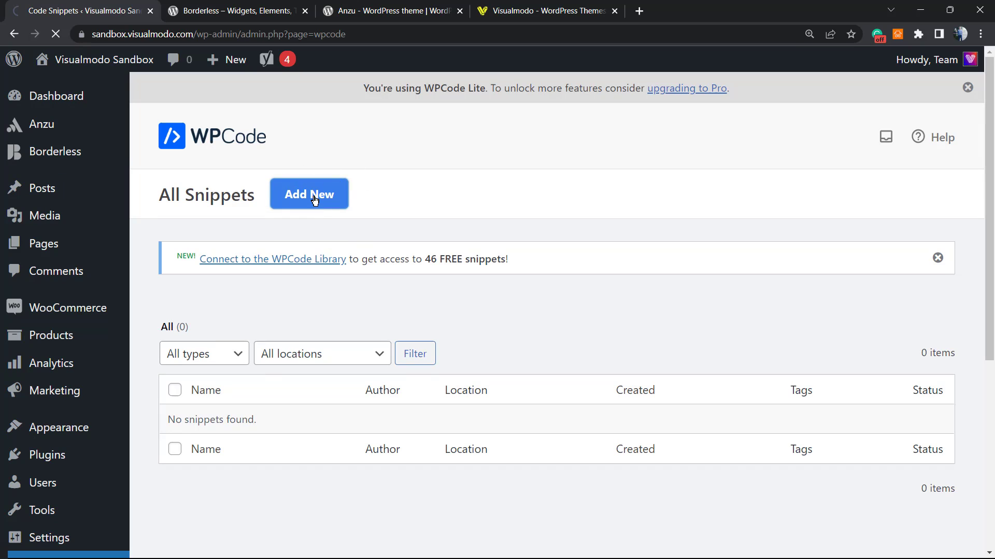
# Scroll the snippet library down until the Disable XML-RPC card is in view.
pyautogui.scroll(-3, 339, 244)
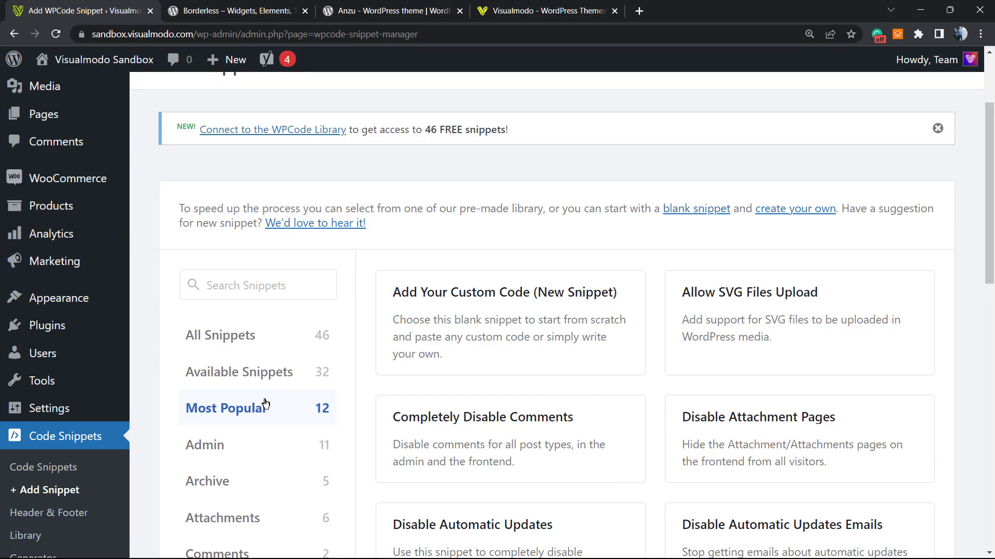
pyautogui.moveTo(535, 329)
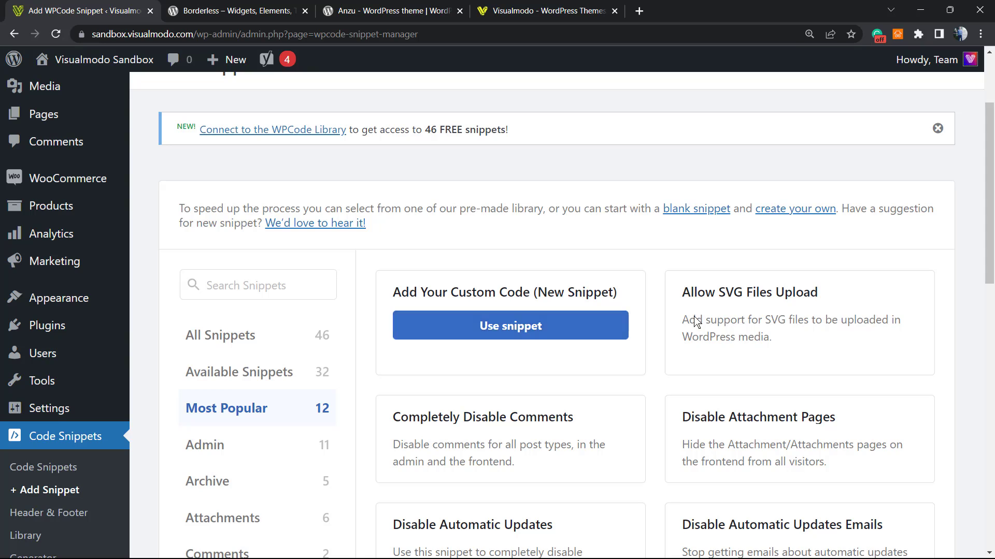
pyautogui.moveTo(695, 326)
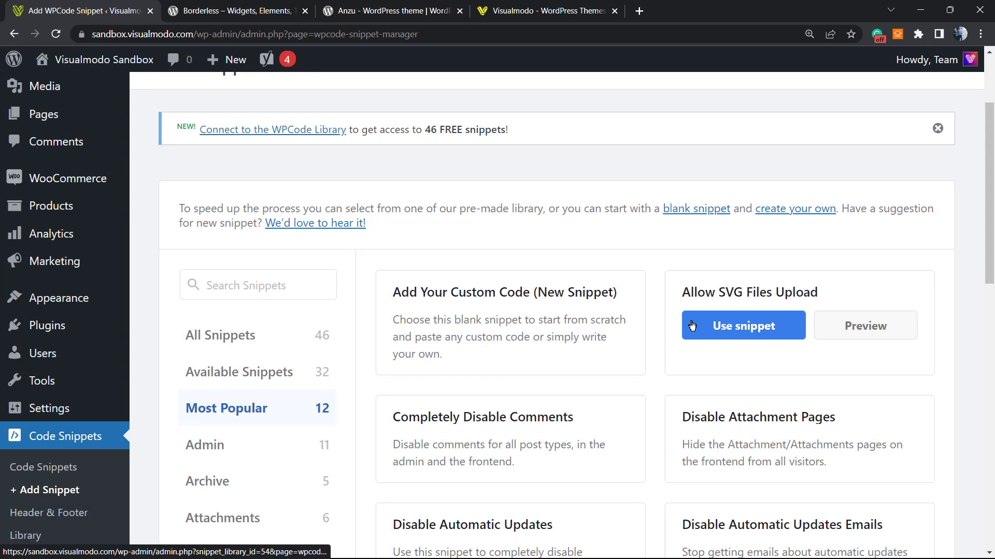
pyautogui.scroll(-6, 684, 322)
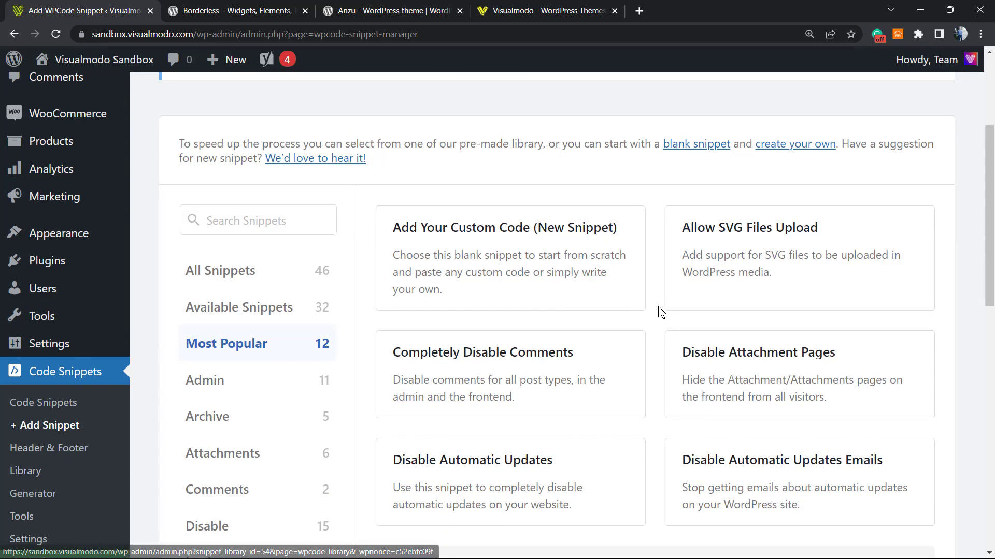
pyautogui.scroll(-4, 611, 259)
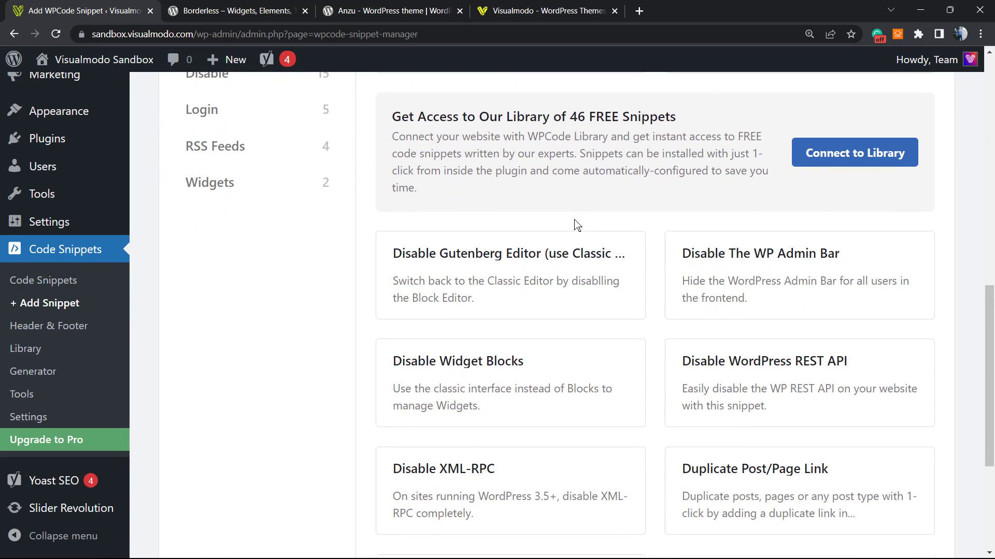
pyautogui.scroll(-1, 580, 240)
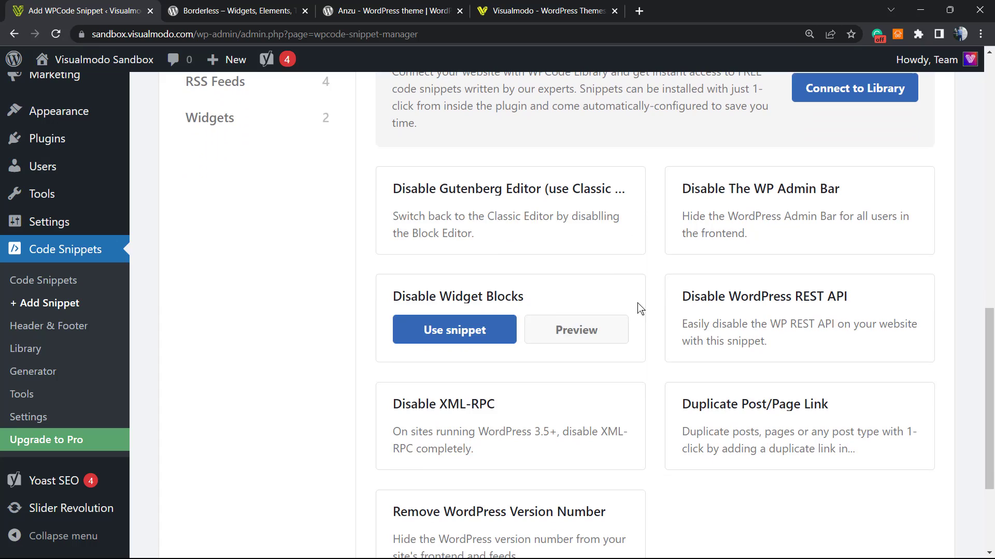
pyautogui.scroll(-2, 647, 298)
pyautogui.moveTo(566, 306)
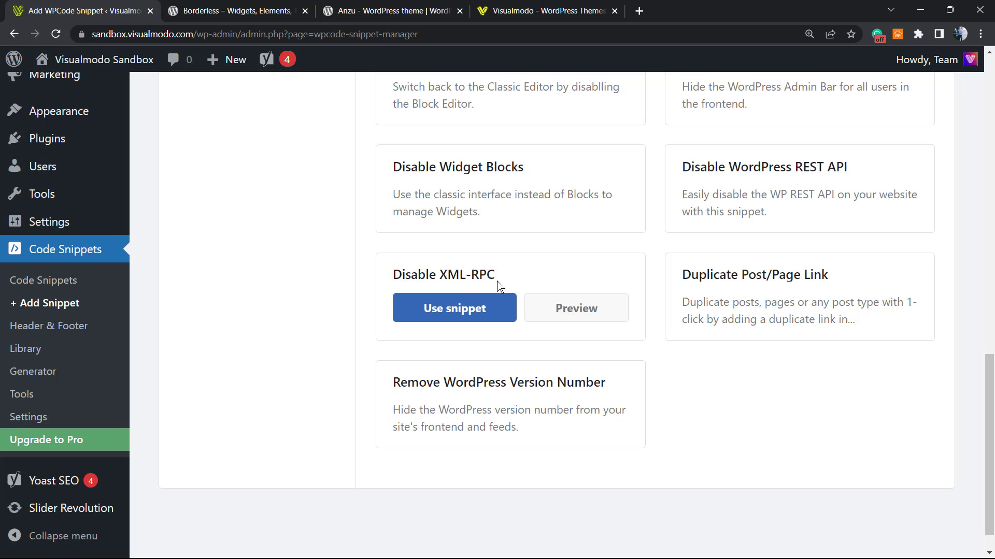
# Create a new snippet from the Disable XML-RPC template and look over its code.
pyautogui.click(454, 310)
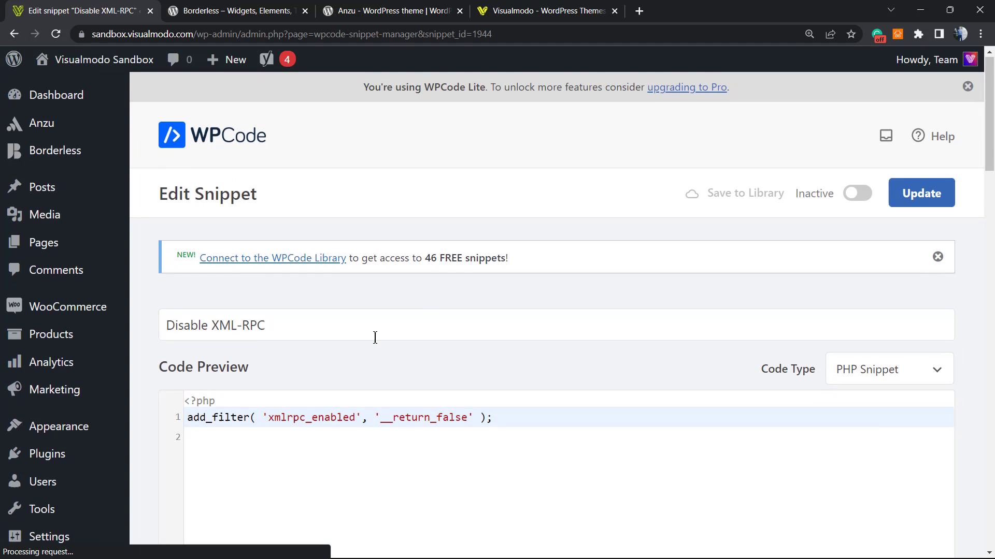
pyautogui.scroll(-1, 358, 339)
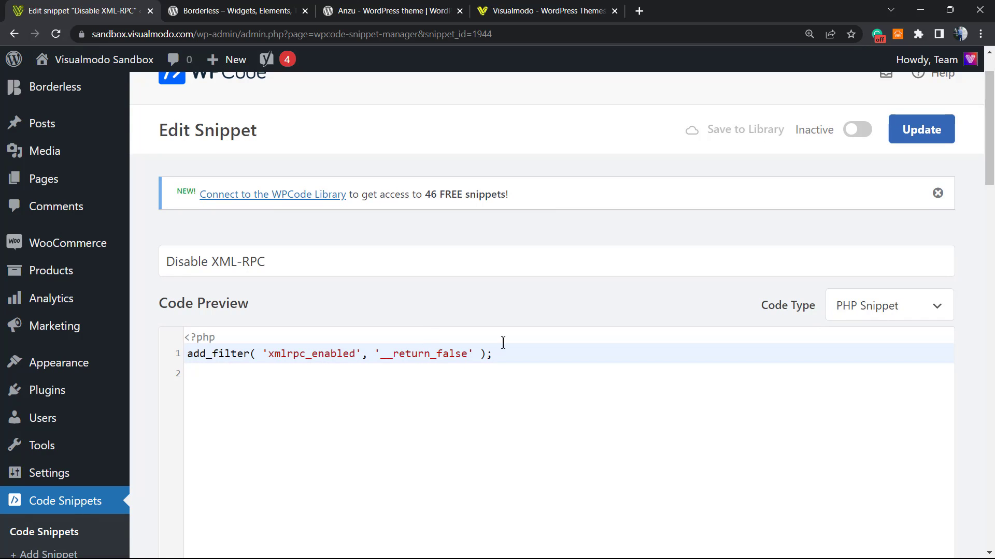
pyautogui.scroll(-2, 602, 331)
pyautogui.scroll(1, 573, 329)
pyautogui.scroll(-5, 635, 309)
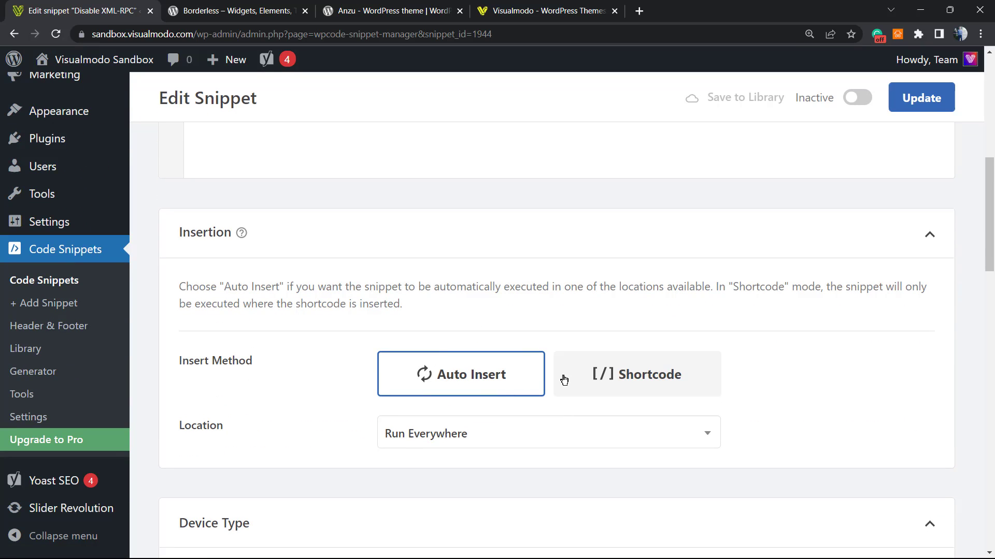
pyautogui.scroll(-4, 427, 445)
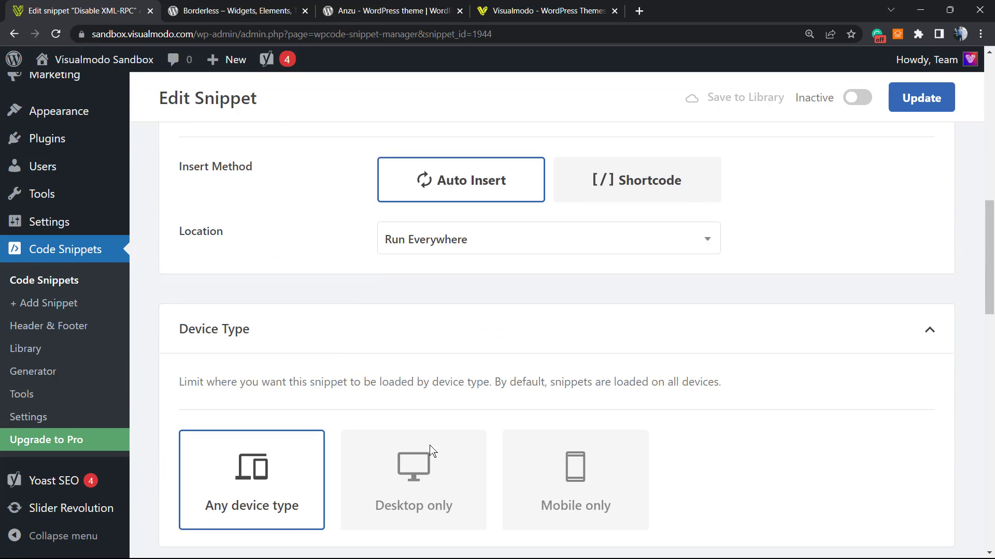
pyautogui.scroll(12, 472, 416)
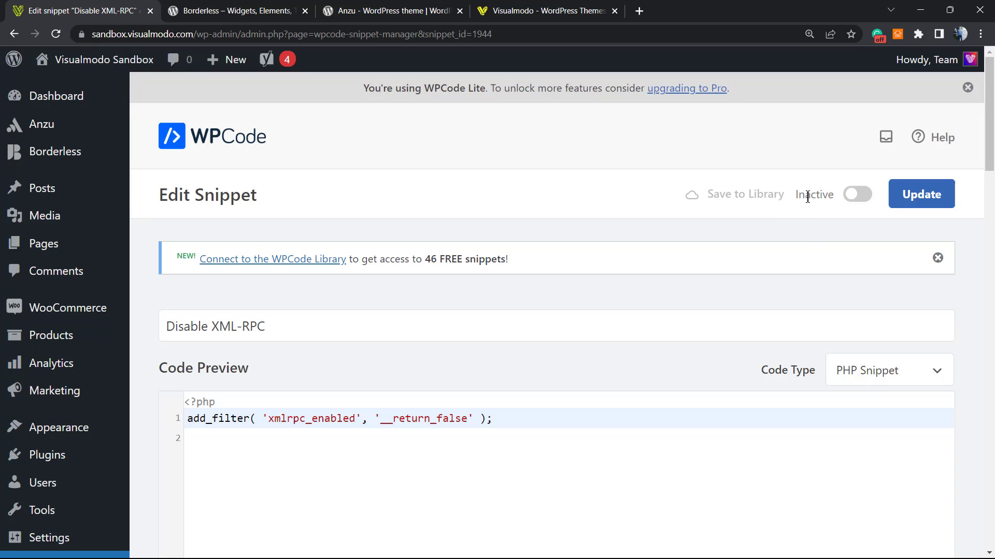
# Switch the Disable XML-RPC snippet to Active and save it with Update.
pyautogui.click(856, 200)
pyautogui.click(910, 191)
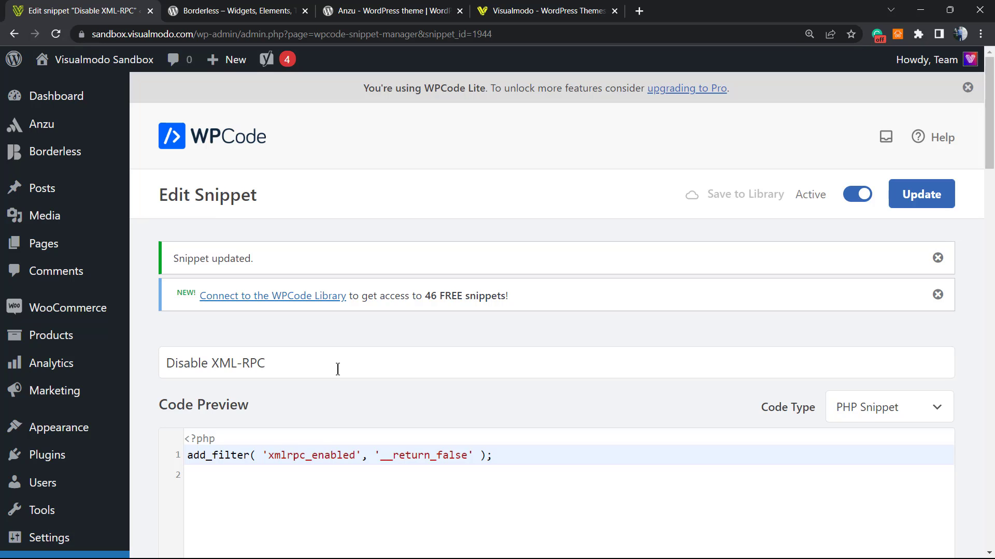
pyautogui.scroll(-3, 336, 370)
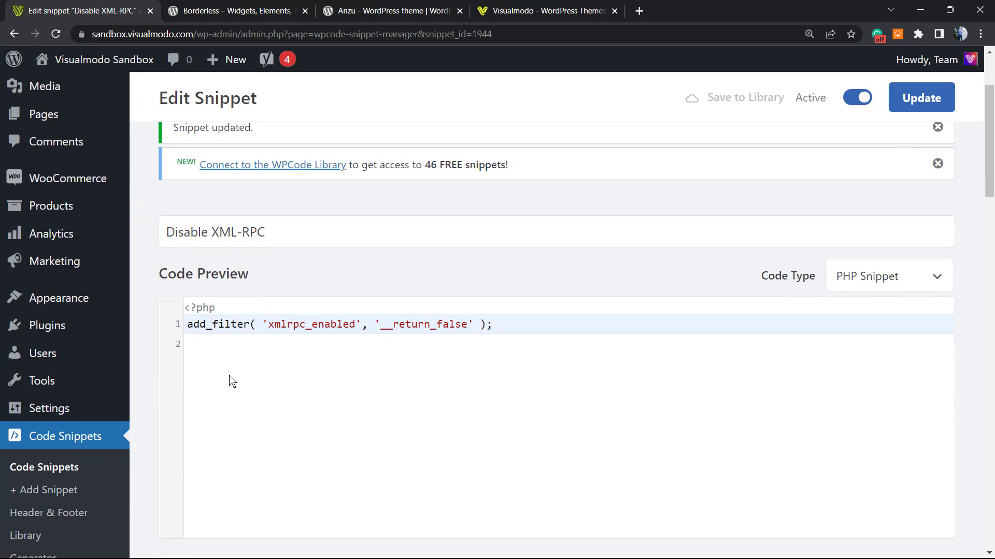
# In All Snippets, turn the Disable XML-RPC snippet's status off and back on.
pyautogui.click(56, 437)
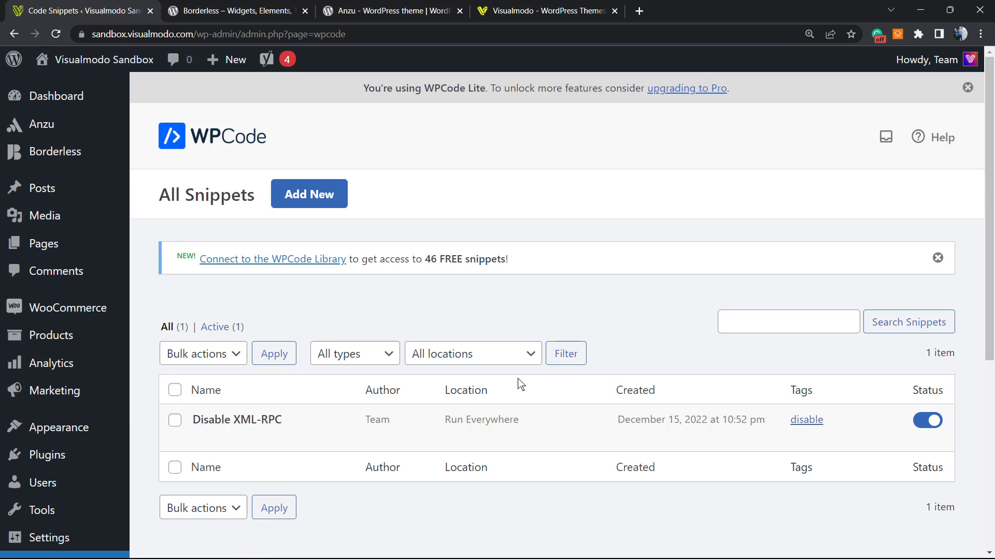
pyautogui.scroll(-3, 185, 387)
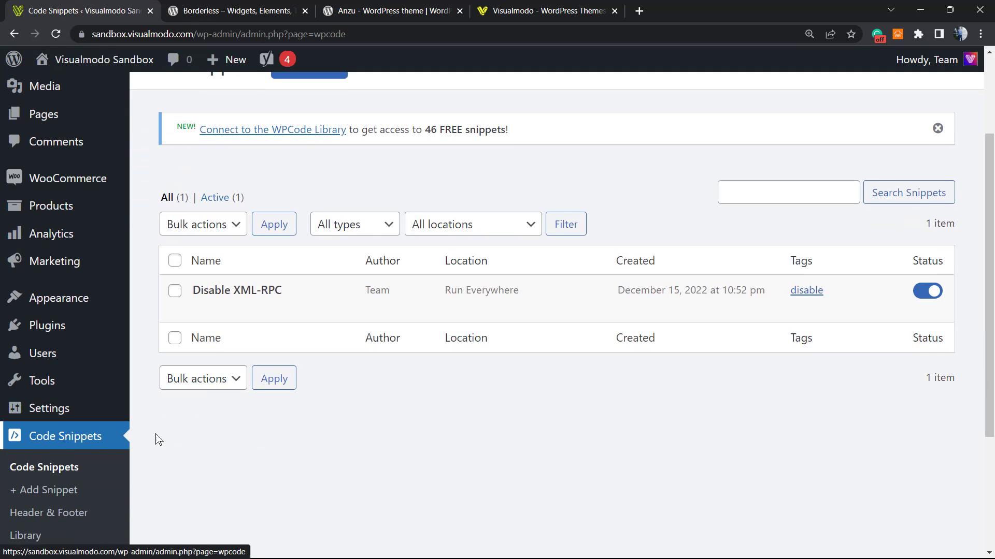
pyautogui.scroll(3, 482, 402)
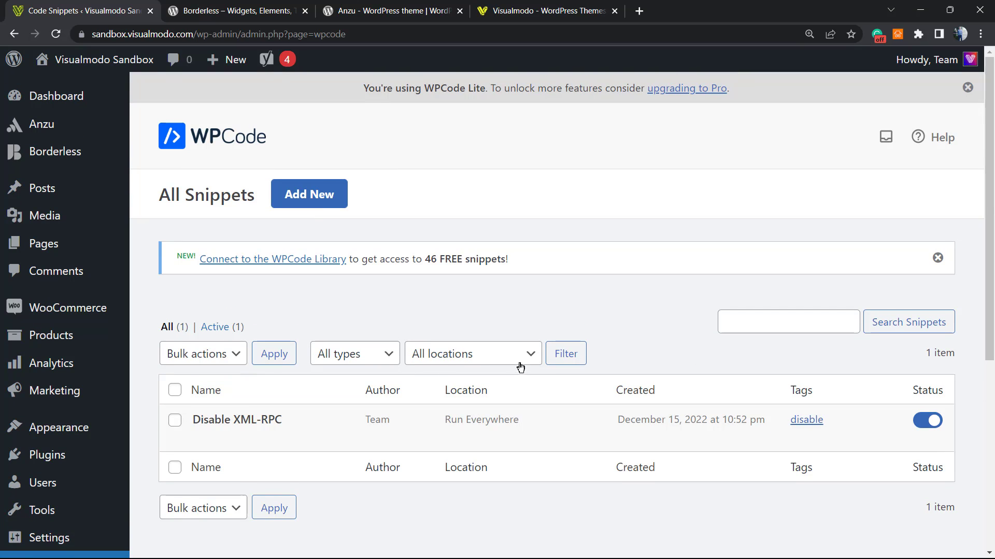
pyautogui.scroll(-1, 829, 420)
pyautogui.scroll(-1, 834, 422)
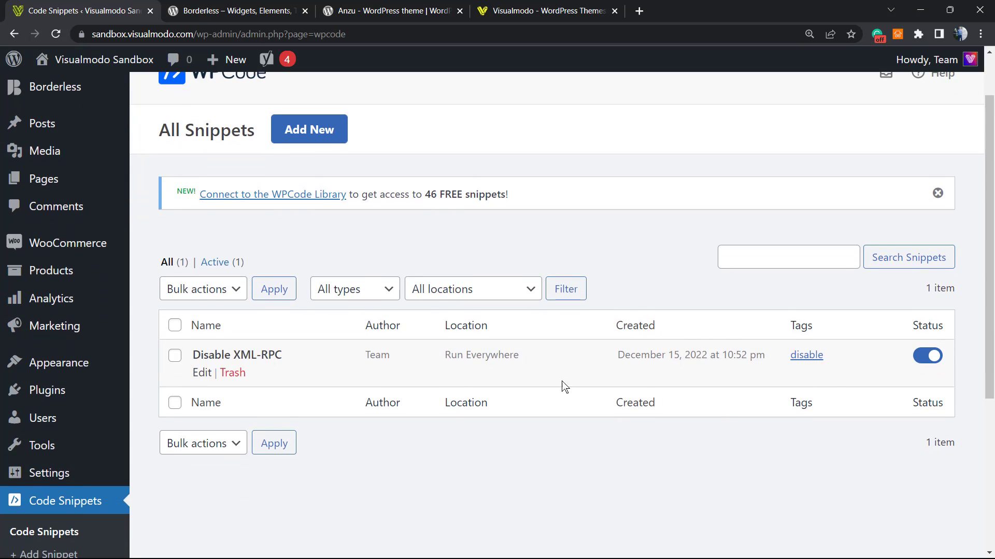
pyautogui.click(926, 356)
pyautogui.click(927, 358)
pyautogui.scroll(2, 570, 304)
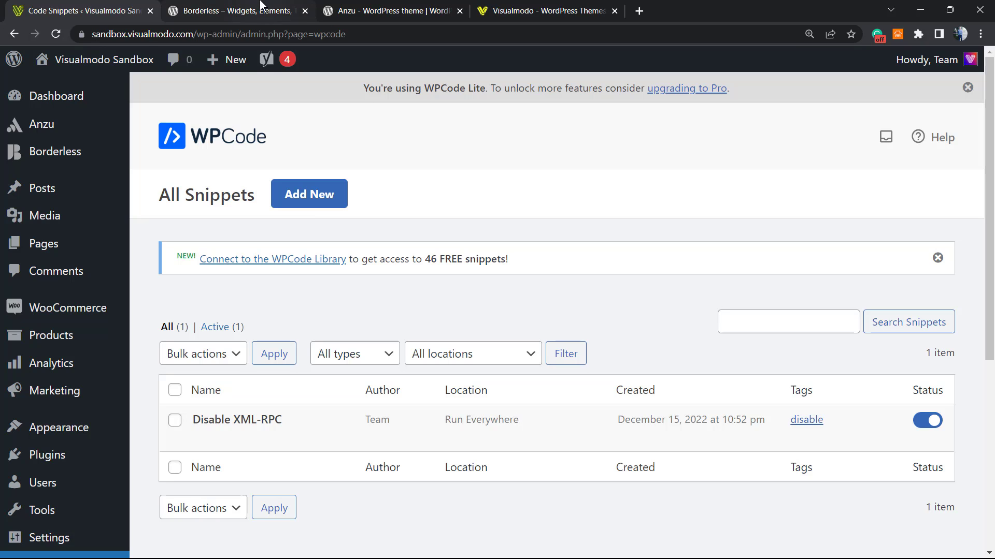
# View the Borderless plugin page and its title, then move to the Anzu theme page.
pyautogui.click(235, 11)
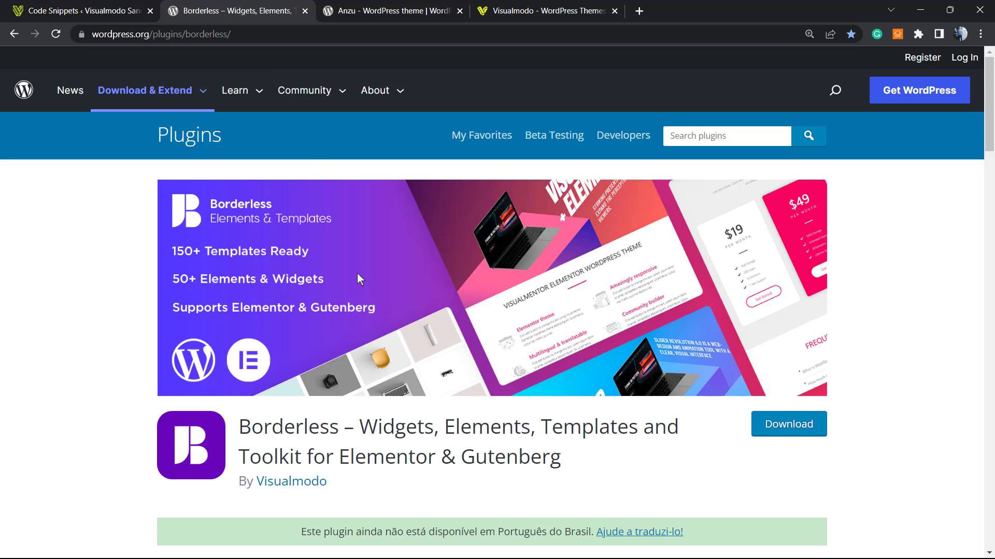
pyautogui.doubleClick(280, 427)
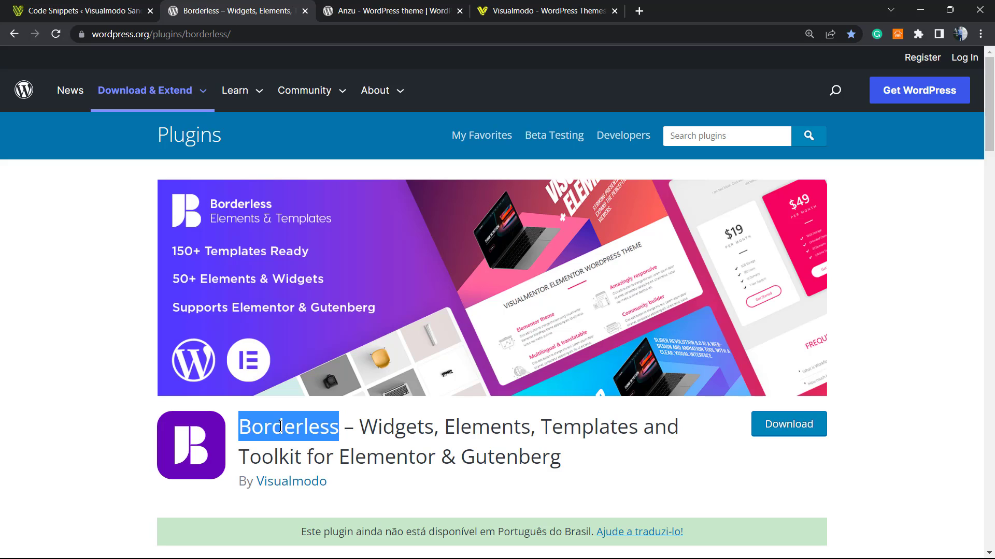
pyautogui.click(392, 433)
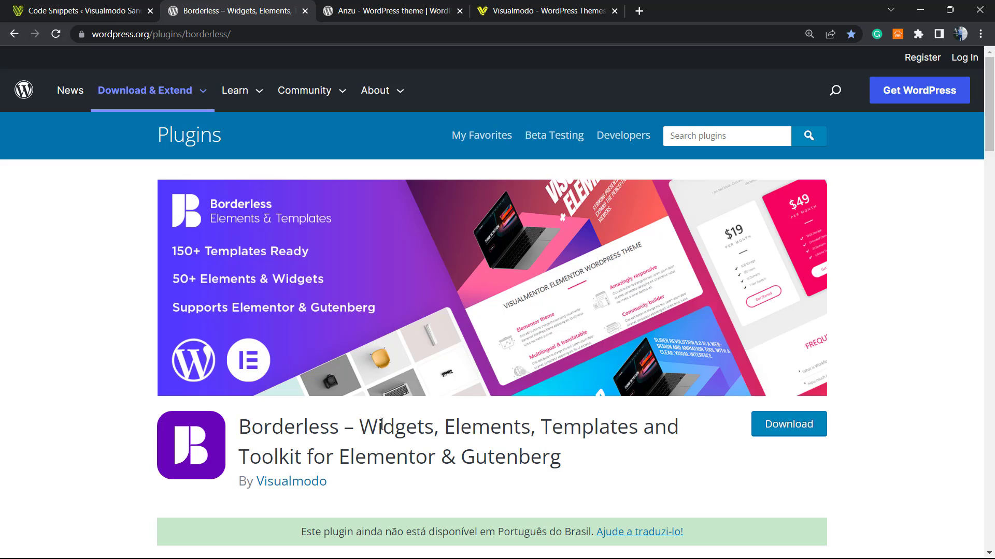
pyautogui.click(381, 6)
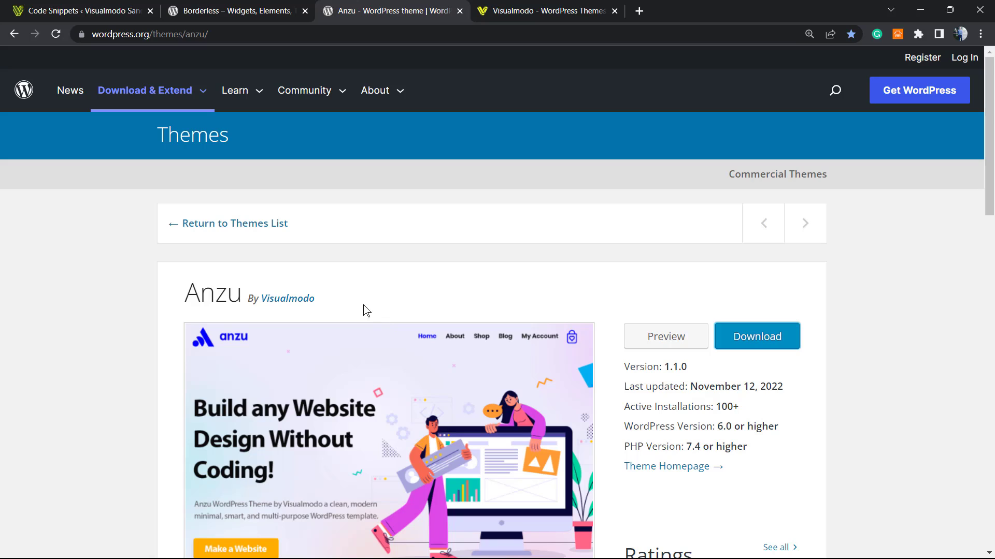
# Select the Anzu title and scroll the theme page, then go to the Visualmodo site.
pyautogui.doubleClick(202, 295)
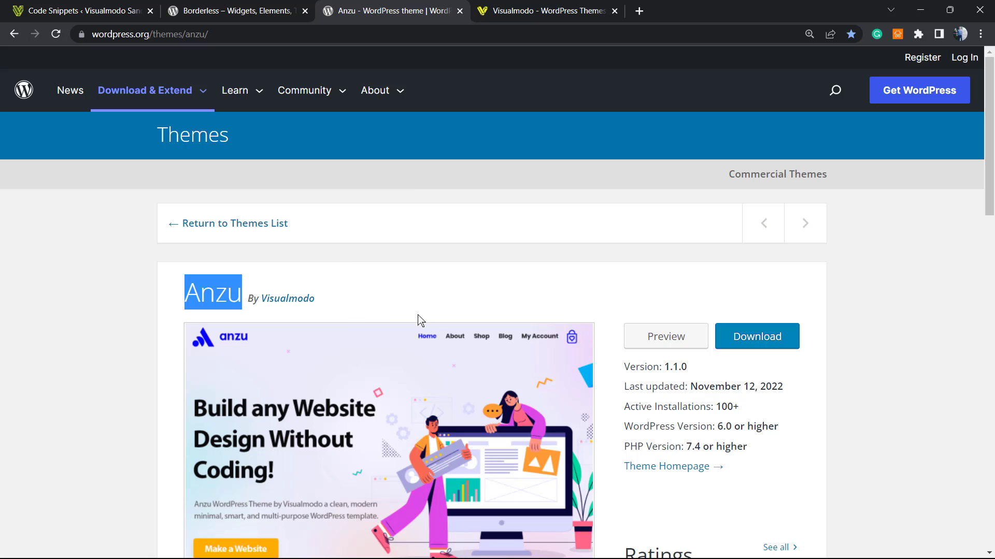
pyautogui.scroll(-3, 406, 327)
pyautogui.scroll(-2, 406, 326)
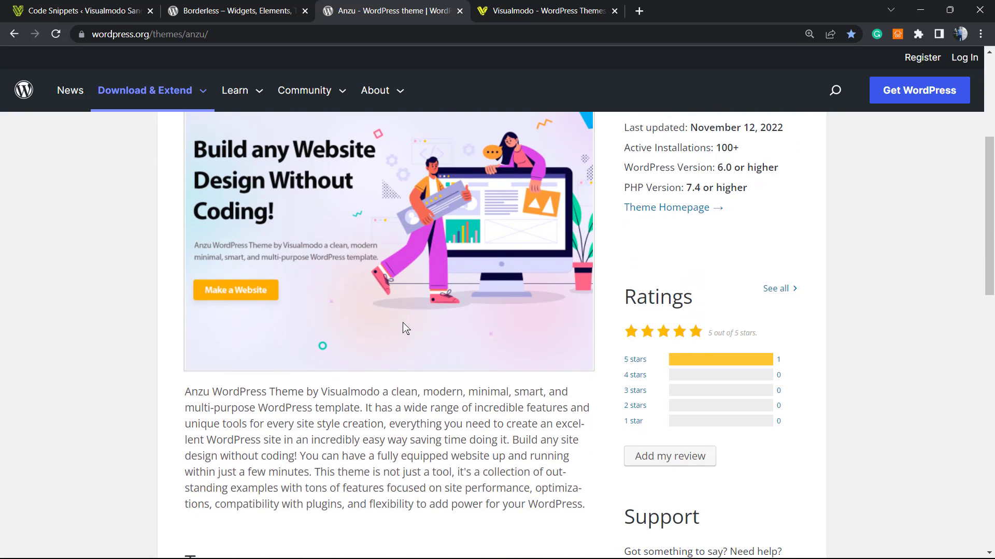
pyautogui.scroll(5, 404, 324)
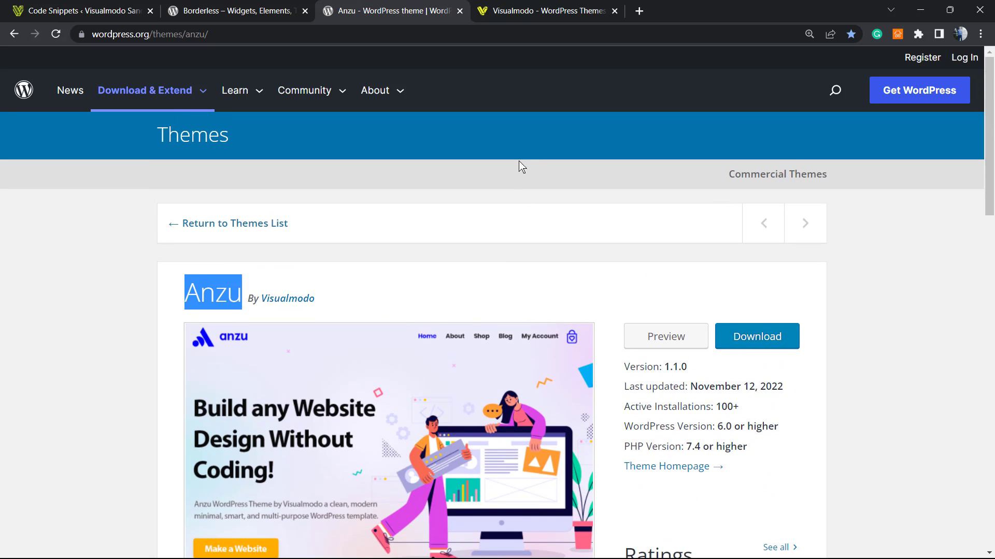
pyautogui.click(520, 10)
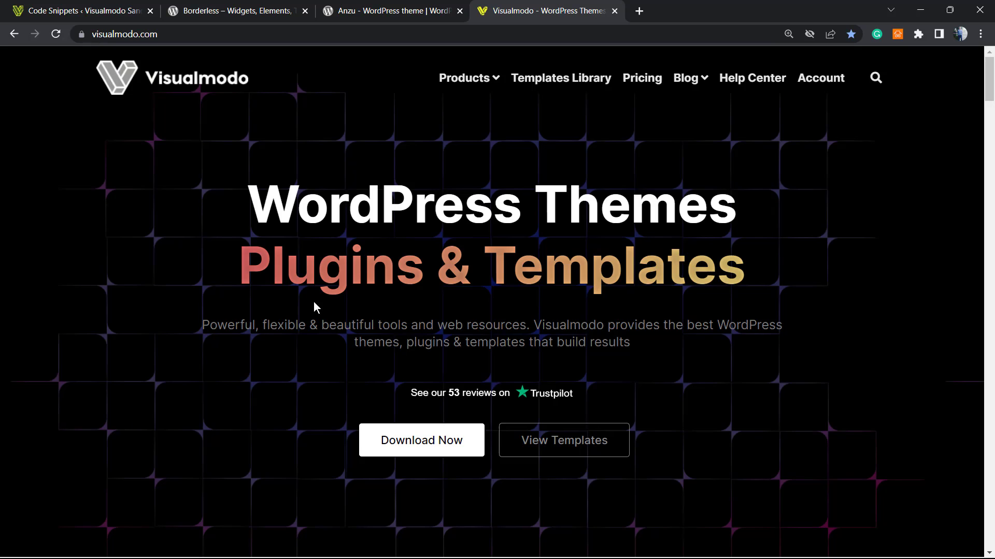
# Open Visualmodo's Templates Library and browse templates like Eco Food 2, Car and Mining.
pyautogui.click(539, 77)
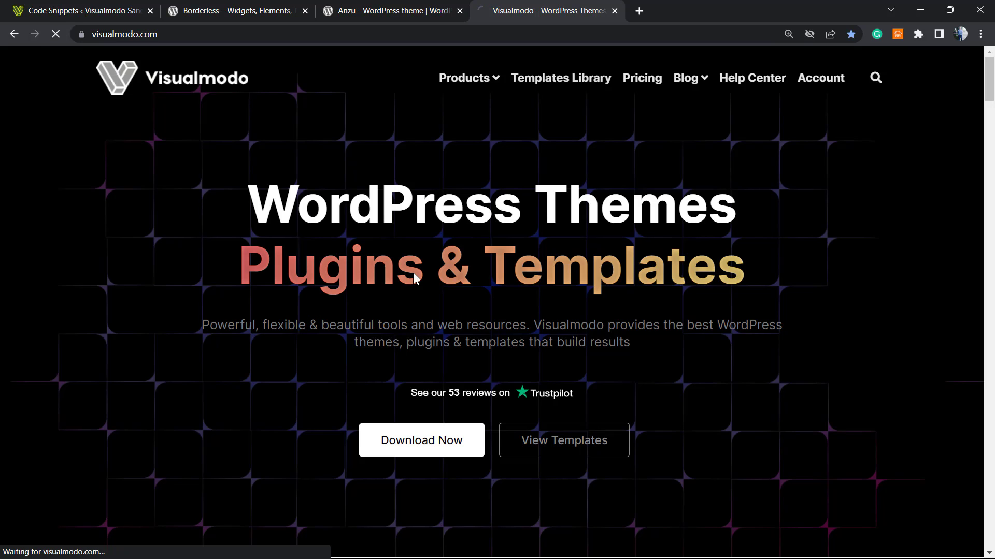
pyautogui.scroll(-5, 367, 291)
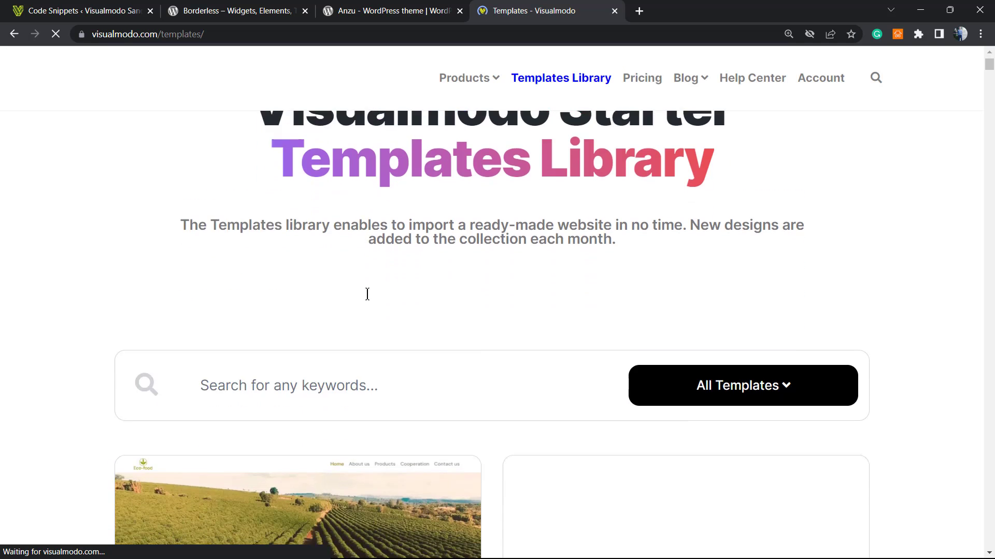
pyautogui.scroll(-10, 341, 305)
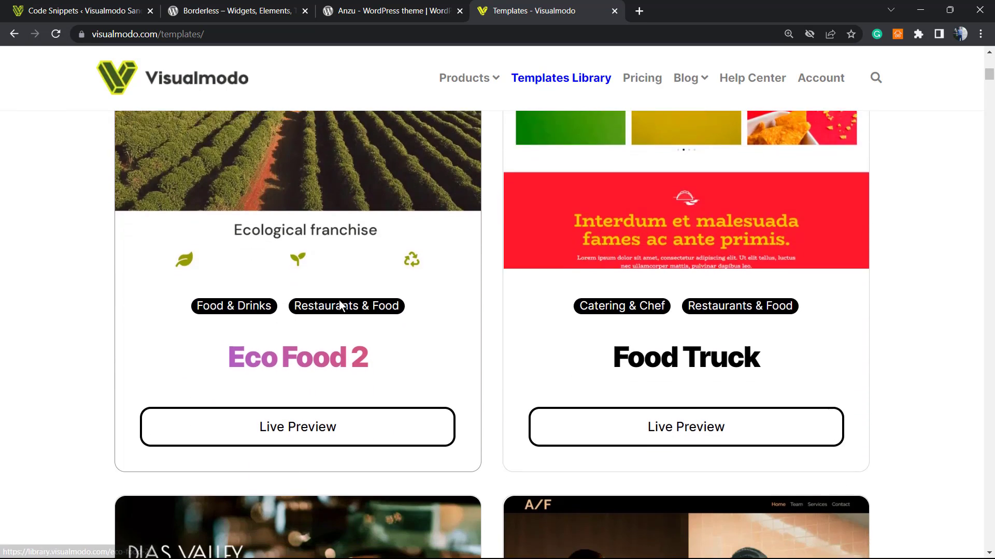
pyautogui.scroll(-13, 336, 307)
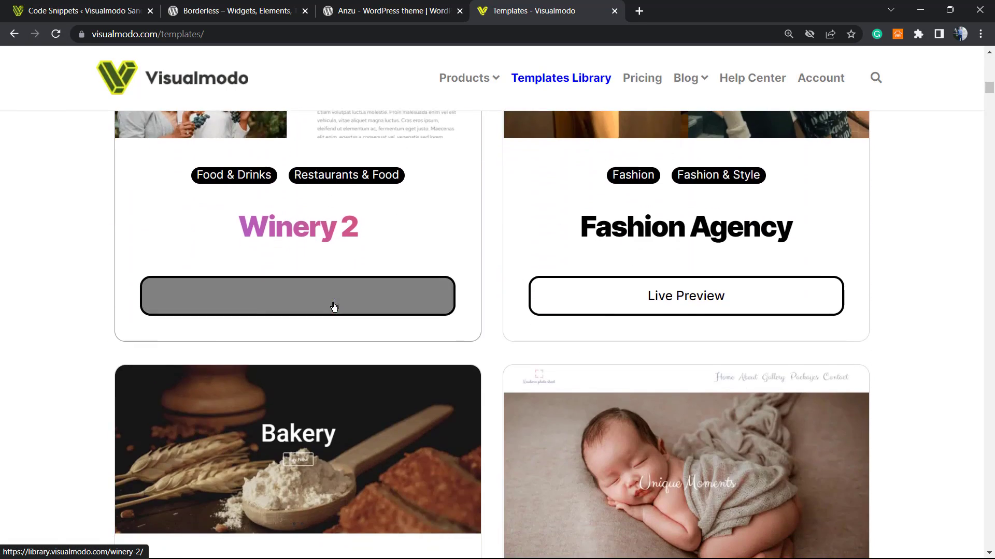
pyautogui.scroll(-14, 330, 304)
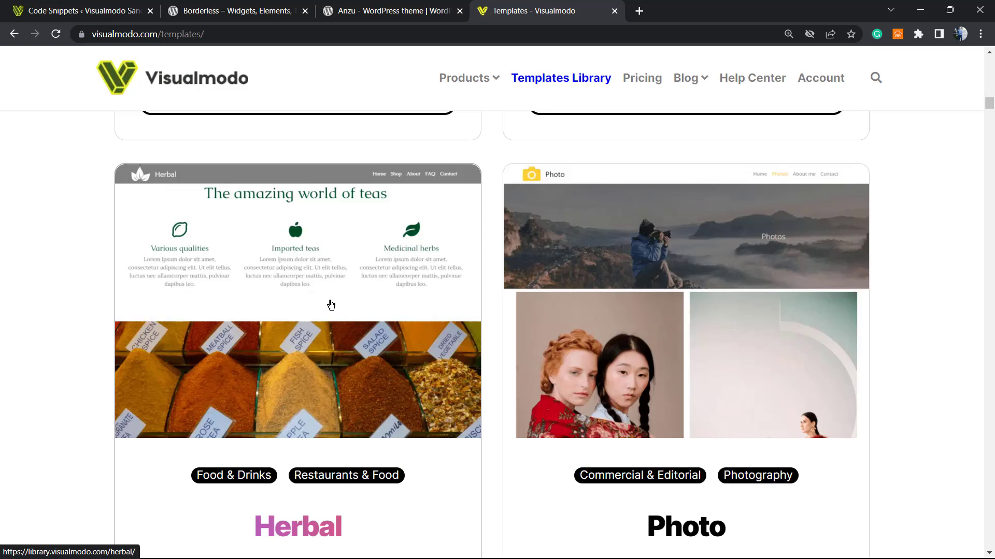
pyautogui.scroll(-13, 330, 305)
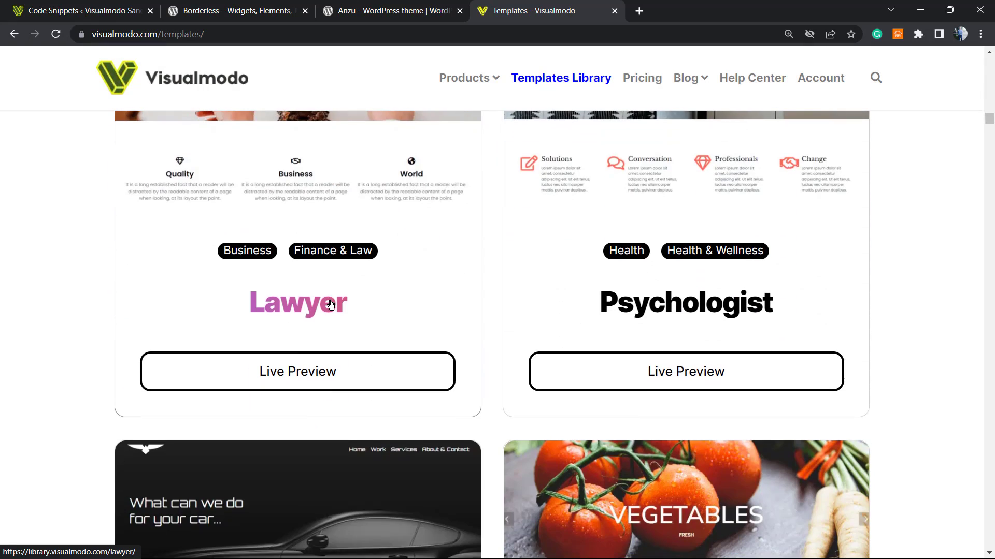
pyautogui.scroll(-12, 330, 305)
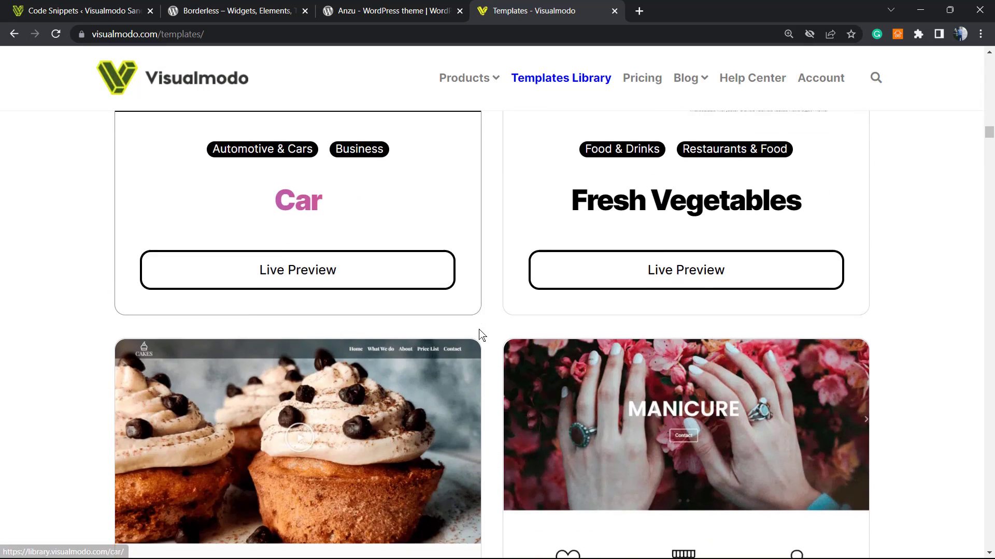
pyautogui.scroll(-10, 478, 330)
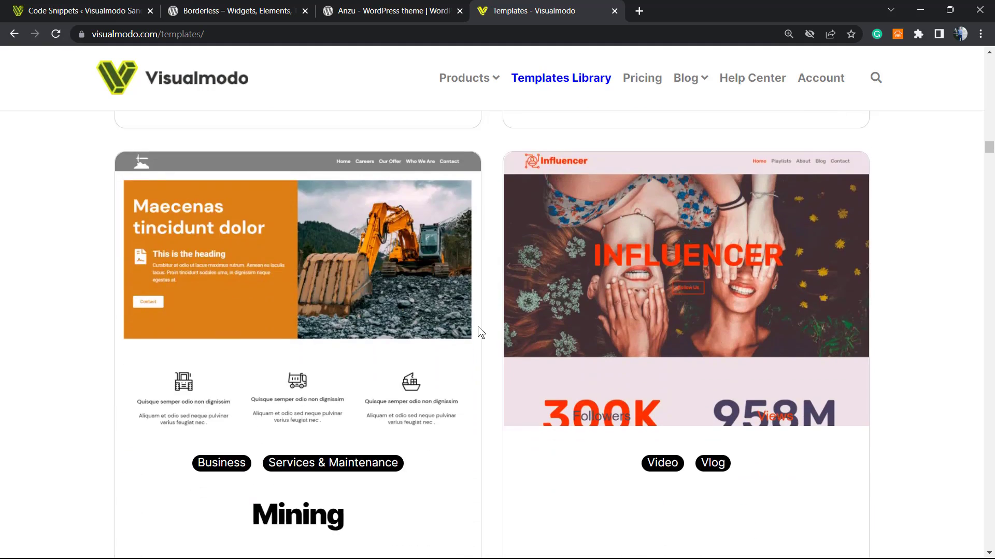